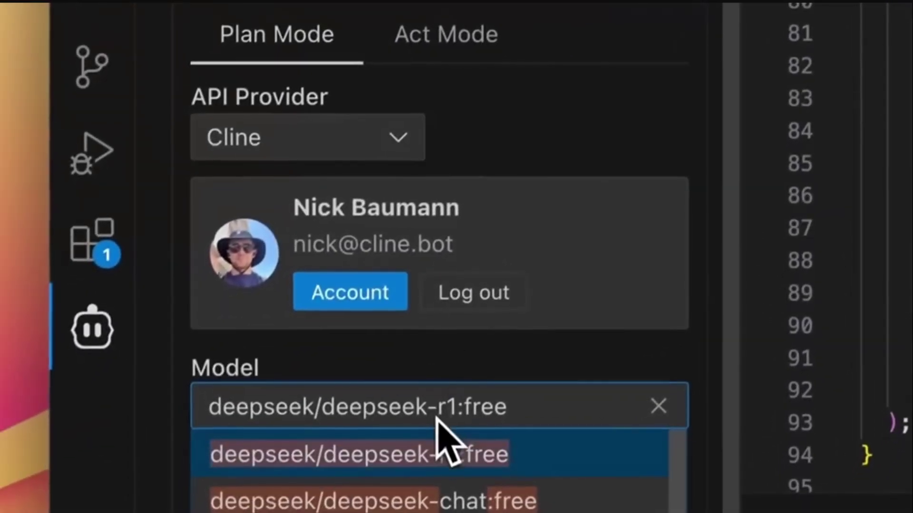
# Step: Set Cline's model to the free DeepSeek R1 and send 'can we make our landing page'
pyautogui.click(442, 67)
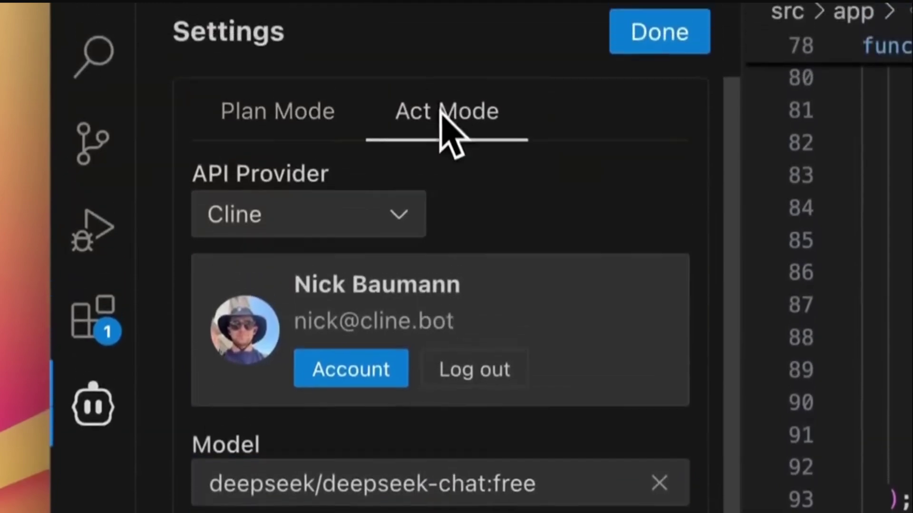
pyautogui.click(435, 434)
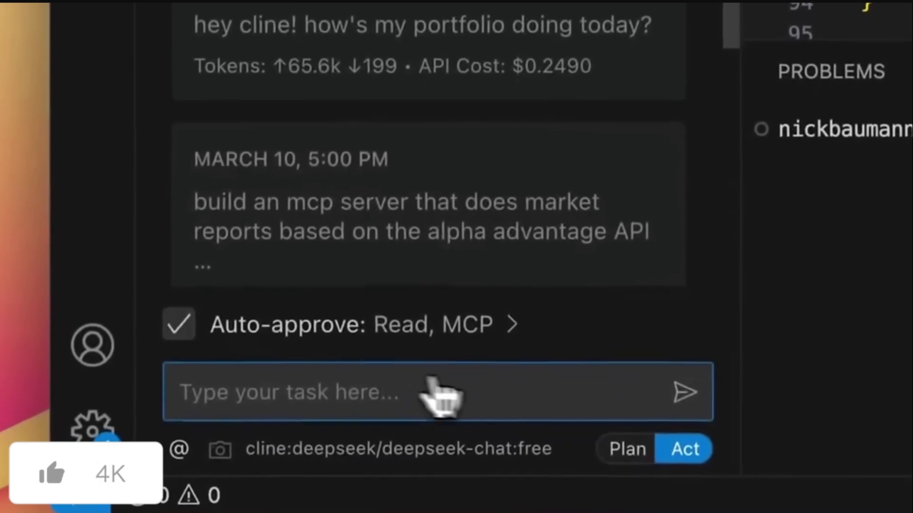
pyautogui.click(618, 449)
pyautogui.write('can we make our landing page')
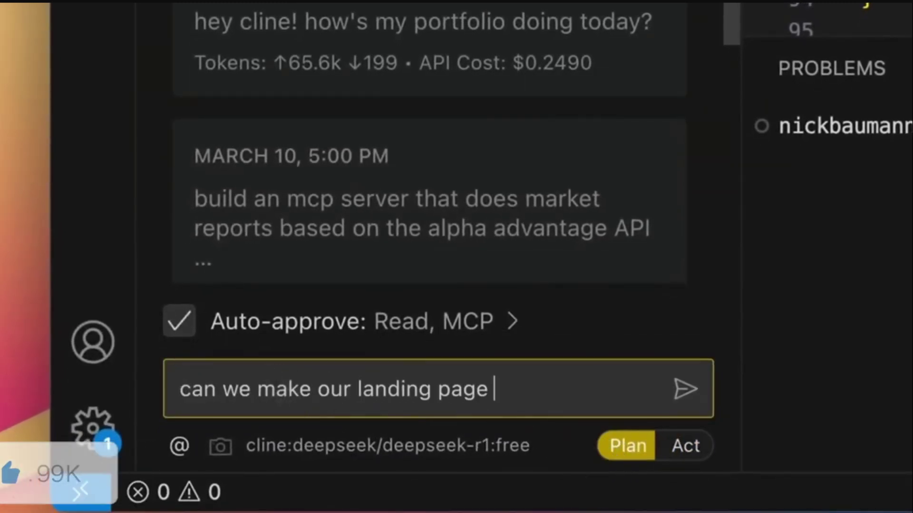
pyautogui.press('Return')
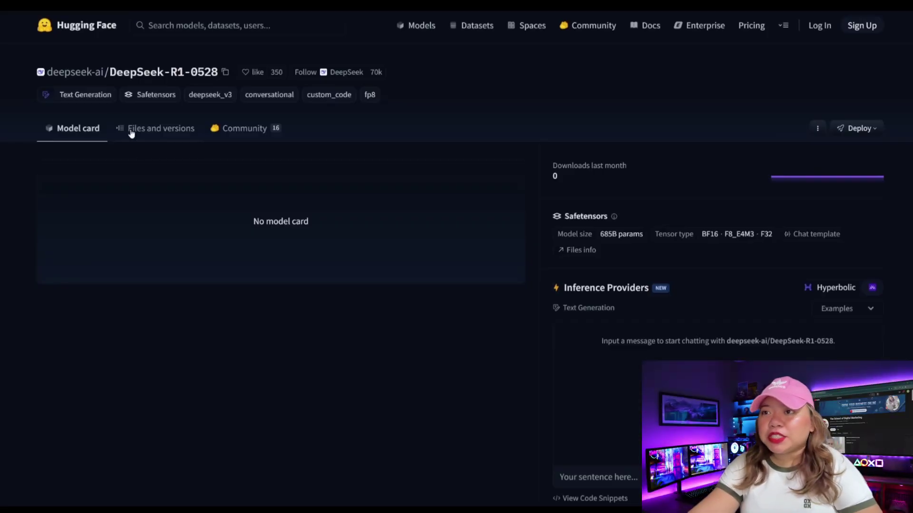
# Step: Open the DeepSeek-R1-0528 Community tab on Hugging Face and scroll through its discussions
pyautogui.moveTo(89, 72)
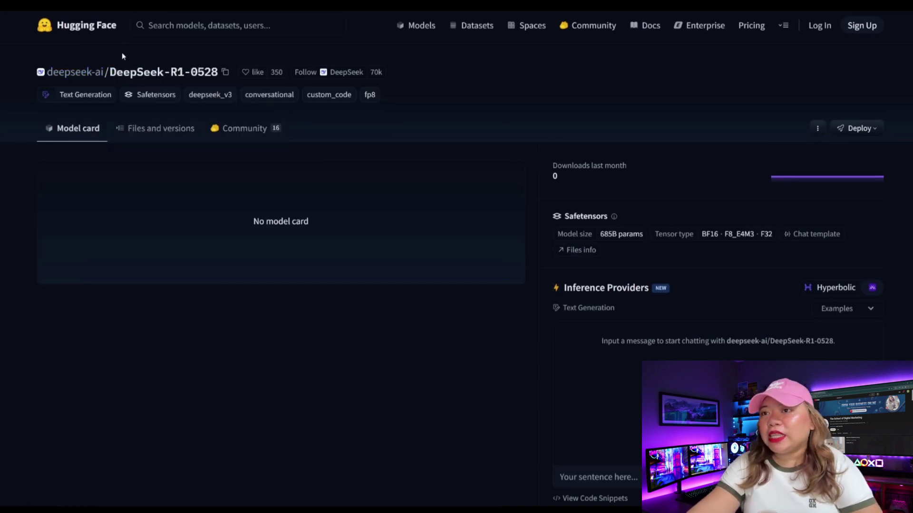
pyautogui.click(224, 128)
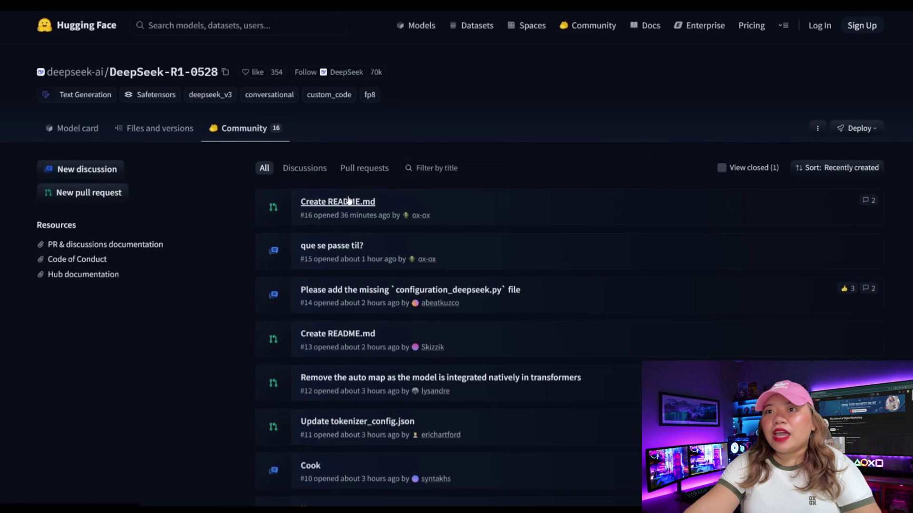
pyautogui.scroll(-1, 338, 199)
pyautogui.scroll(-5, 339, 200)
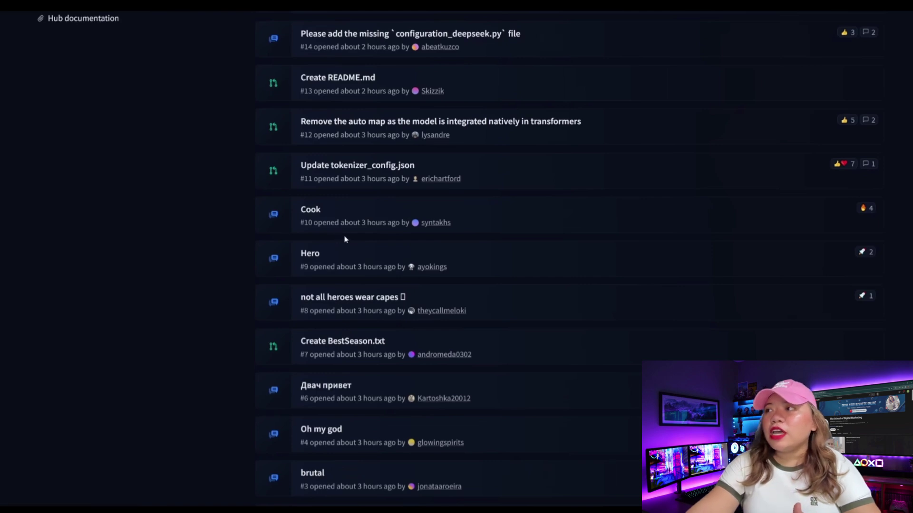
pyautogui.scroll(7, 344, 238)
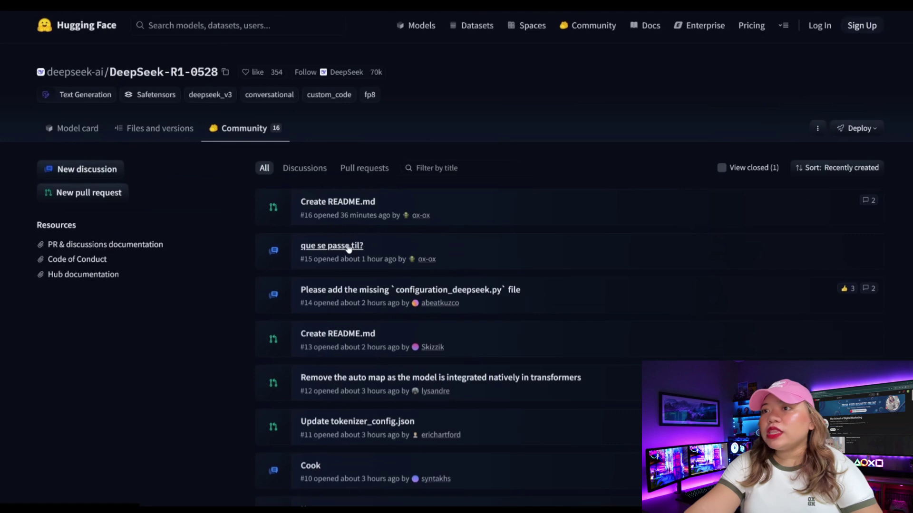
pyautogui.scroll(-5, 348, 249)
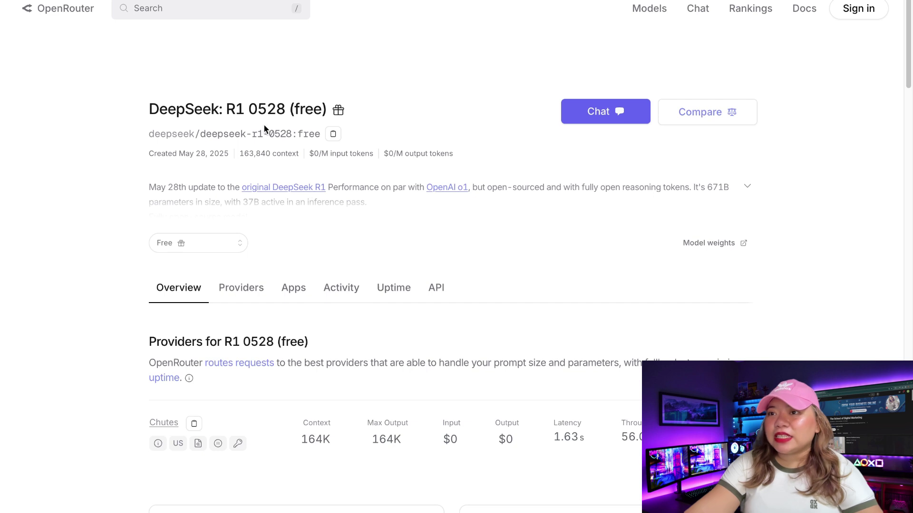
# Step: Scroll down the OpenRouter DeepSeek R1 0528 page to the provider and pricing list
pyautogui.scroll(-1, 438, 219)
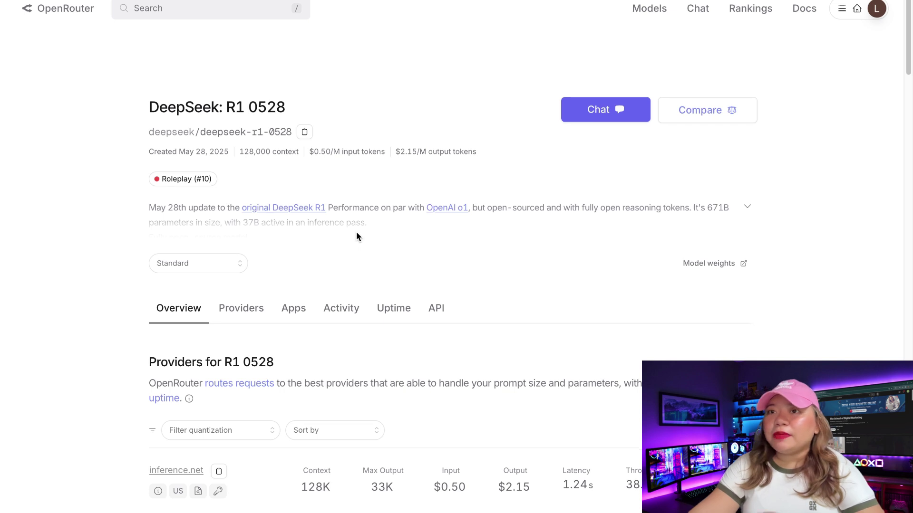
pyautogui.scroll(-4, 356, 237)
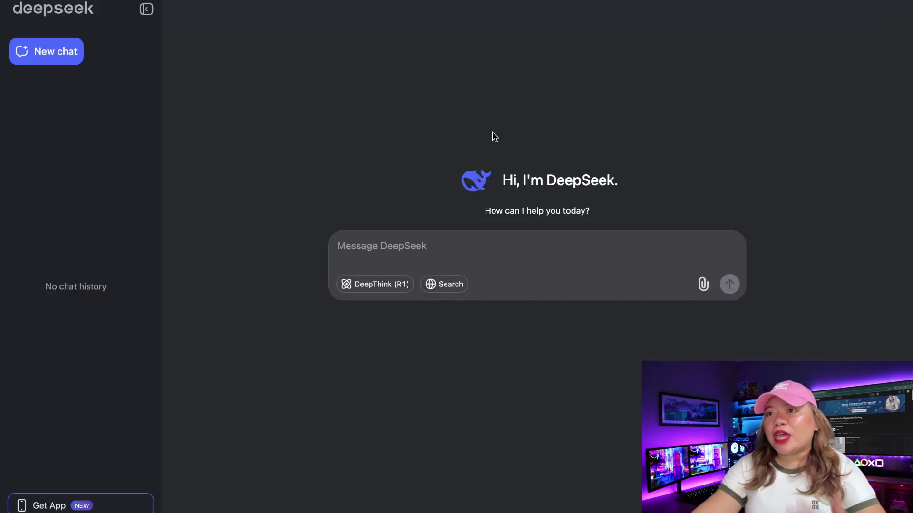
# Step: Turn on DeepThink (R1) for the train distance and average-speed question
pyautogui.click(383, 289)
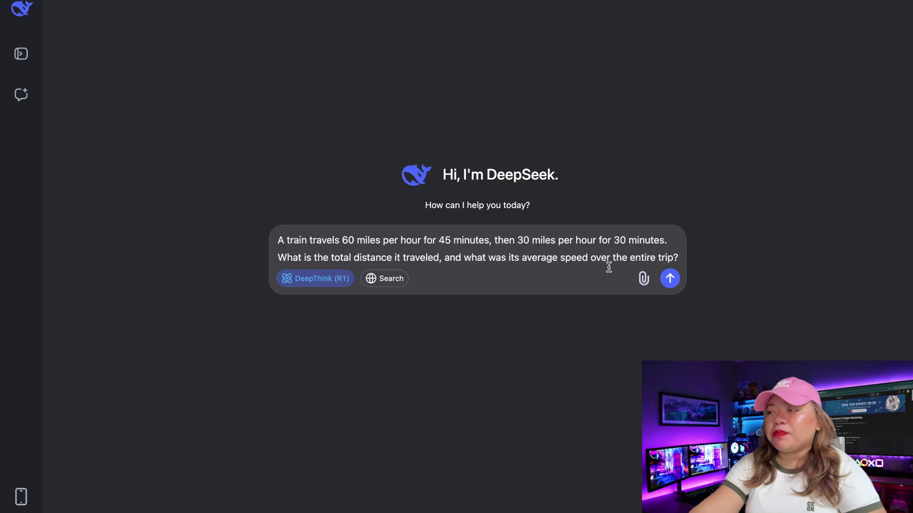
# Step: Send the train distance and average-speed question to DeepThink (R1)
pyautogui.click(670, 282)
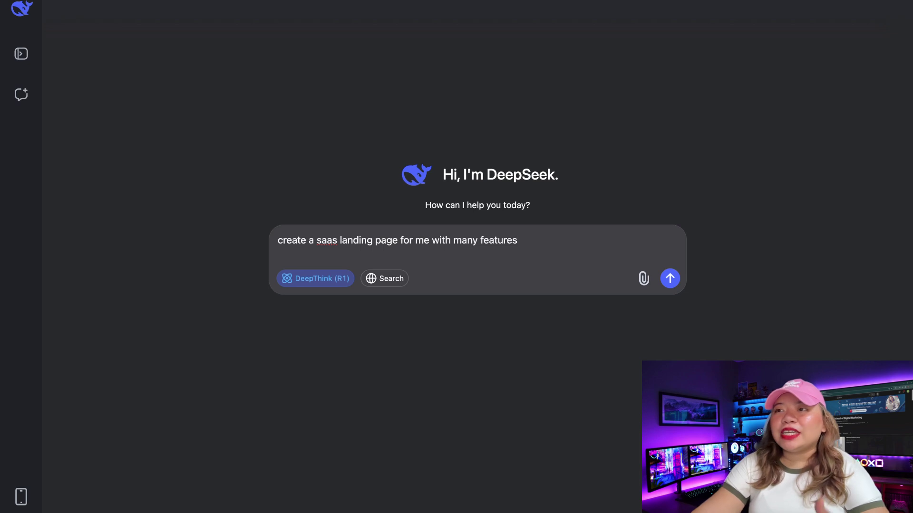
# Step: Send the 'create a saas landing page for me with many features' prompt and review the generated code
pyautogui.press('Return')
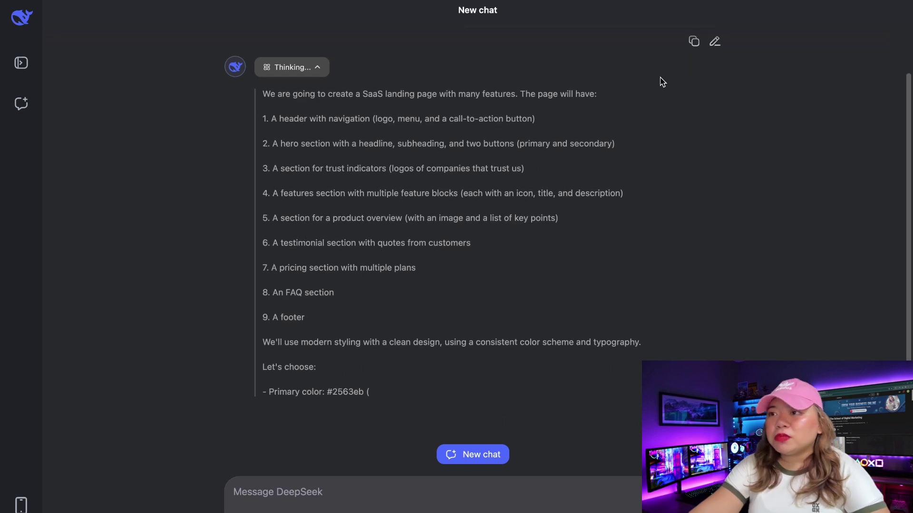
pyautogui.scroll(2, 661, 80)
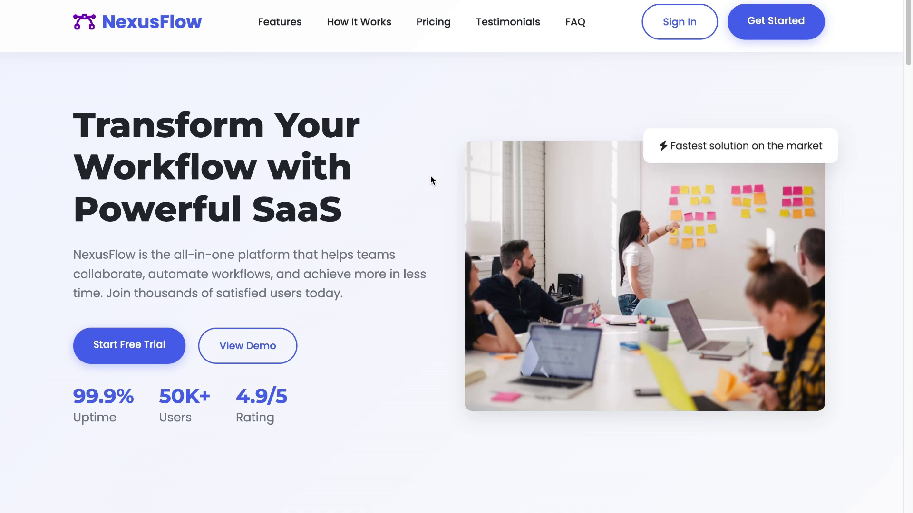
# Step: Scroll the NexusFlow page from 'Transform Your Workflow' through features, pricing and FAQ to the footer
pyautogui.scroll(-2, 432, 179)
pyautogui.scroll(-8, 431, 180)
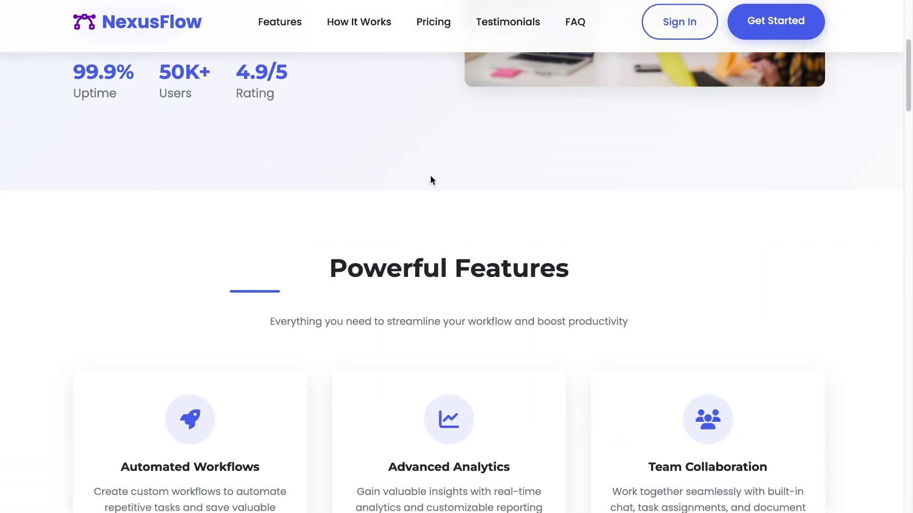
pyautogui.scroll(-3, 430, 180)
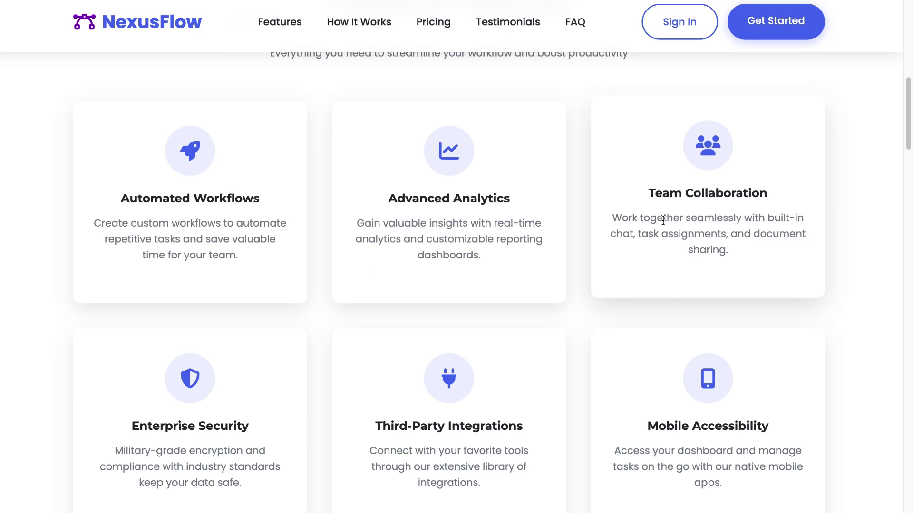
pyautogui.scroll(-3, 663, 221)
pyautogui.scroll(-10, 663, 221)
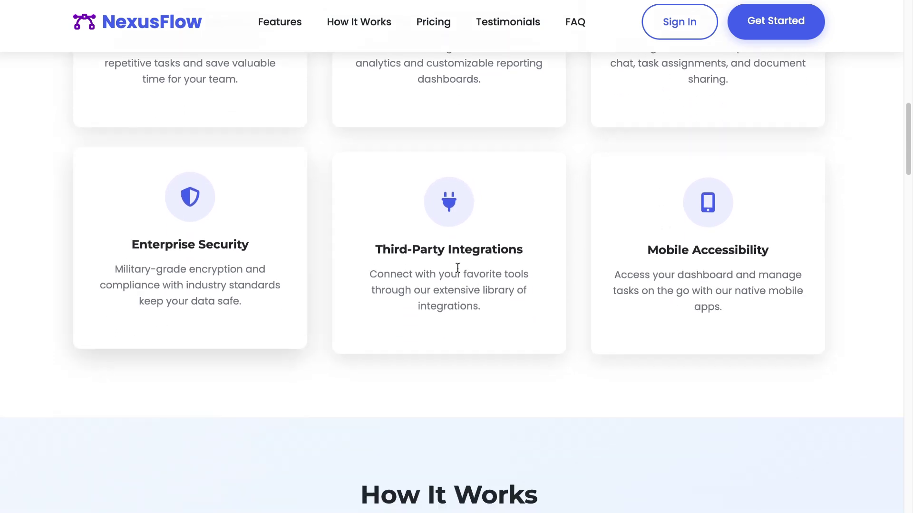
pyautogui.scroll(-10, 689, 245)
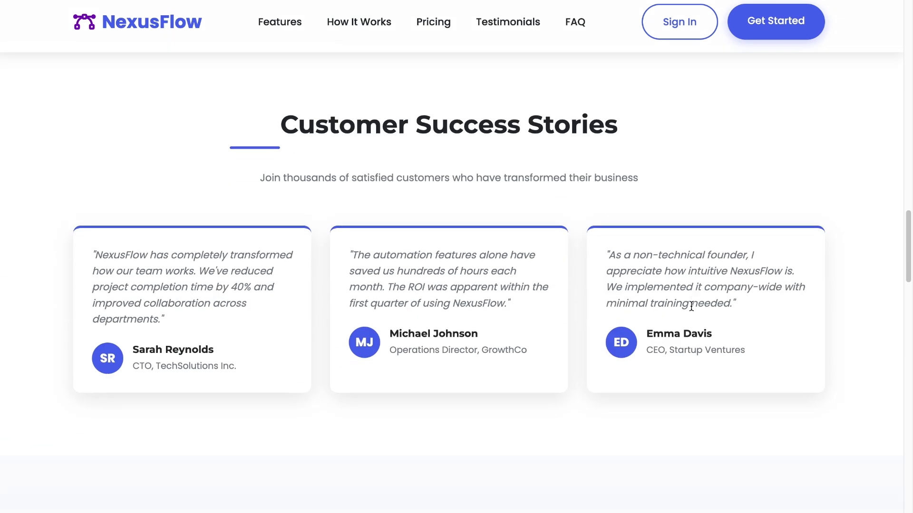
pyautogui.scroll(-20, 546, 347)
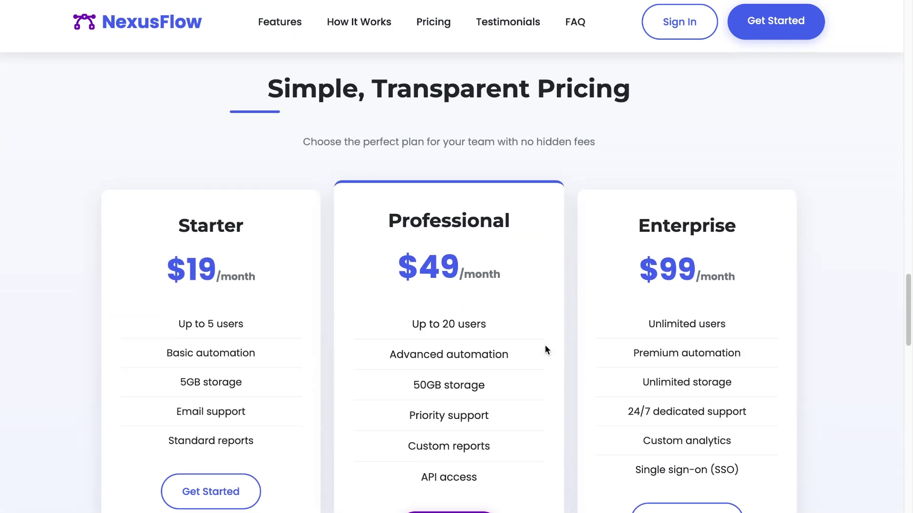
pyautogui.scroll(-10, 530, 269)
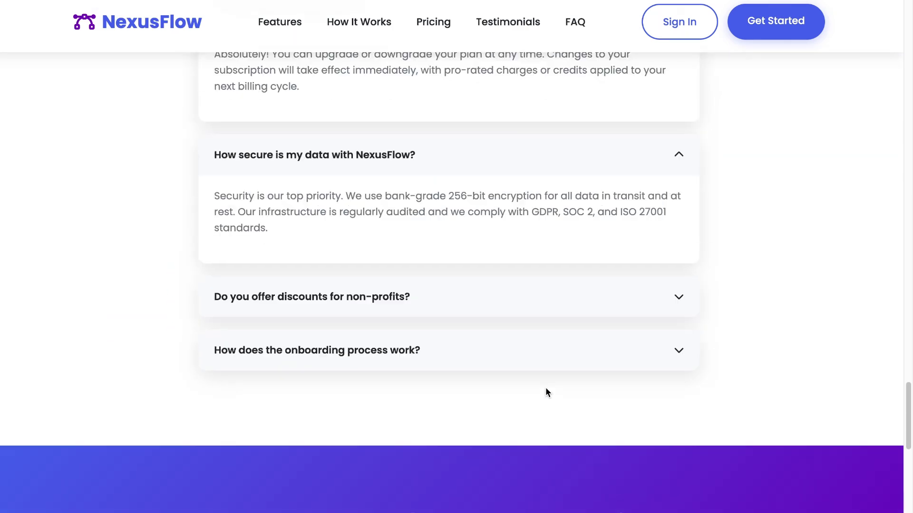
pyautogui.scroll(-7, 552, 418)
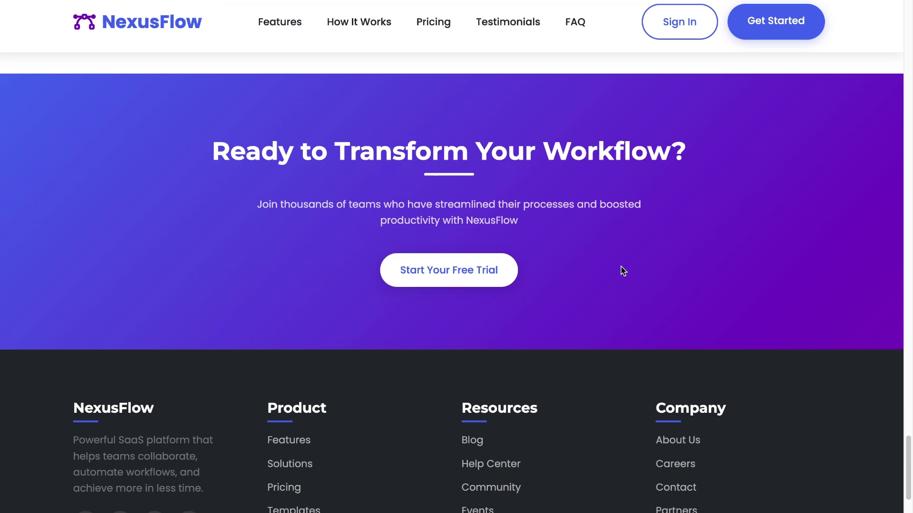
pyautogui.scroll(-1, 621, 266)
pyautogui.scroll(-3, 464, 239)
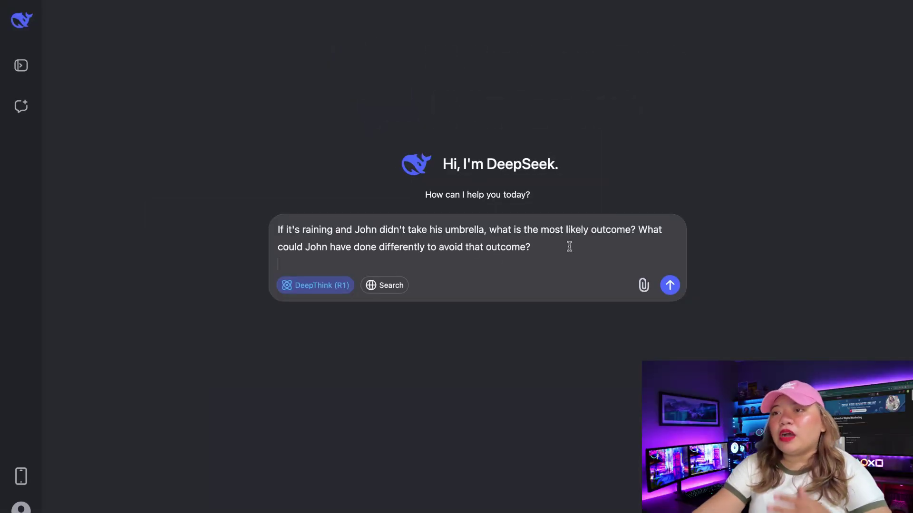
# Step: Remove the trailing blank line and send the umbrella rain question to DeepThink (R1)
pyautogui.press('BackSpace')
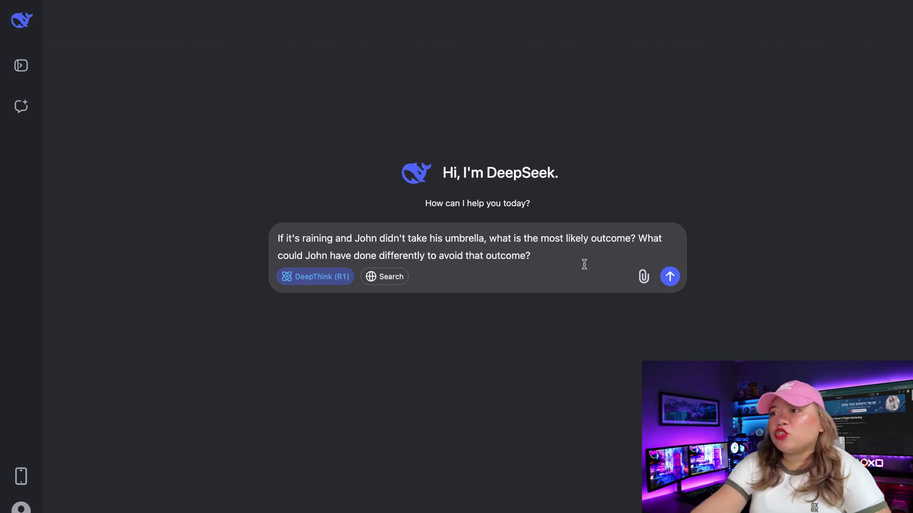
pyautogui.press('Return')
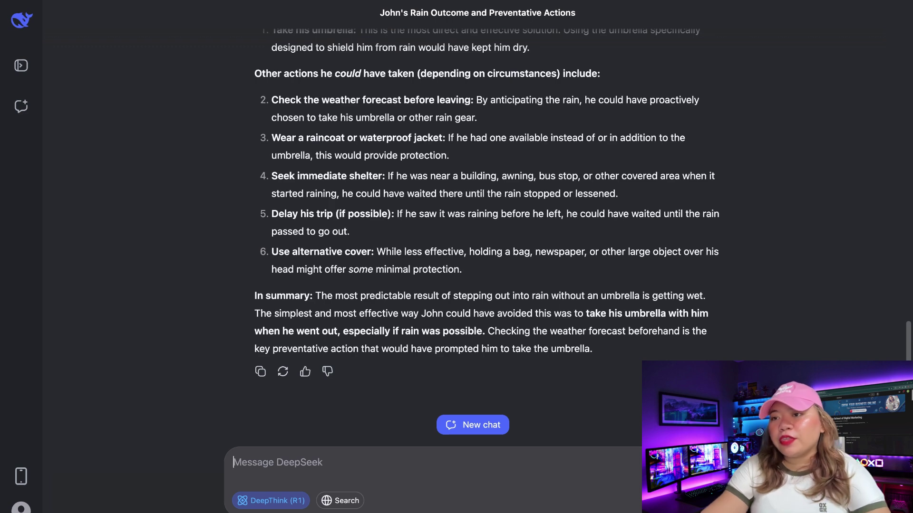
# Step: Scroll back up to the 'Based on the information given…' paragraph of the umbrella answer
pyautogui.scroll(8, 631, 223)
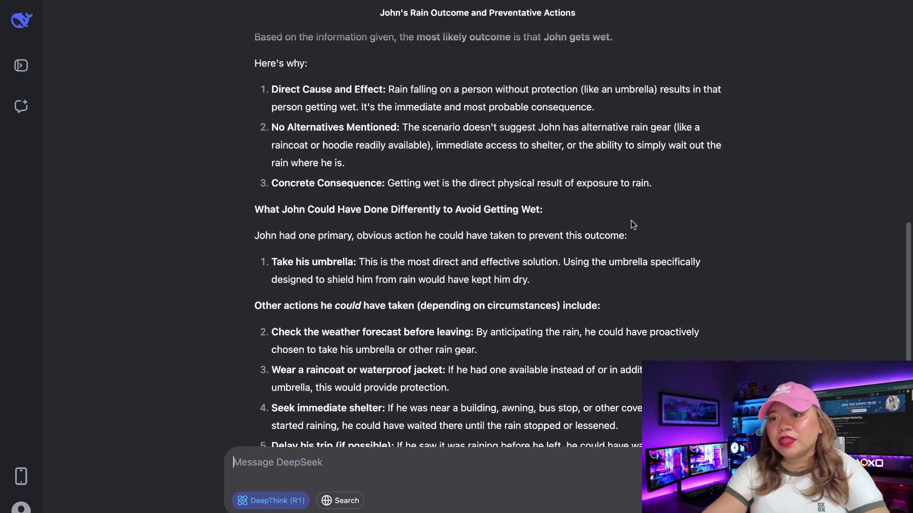
pyautogui.scroll(3, 631, 222)
pyautogui.scroll(-6, 632, 222)
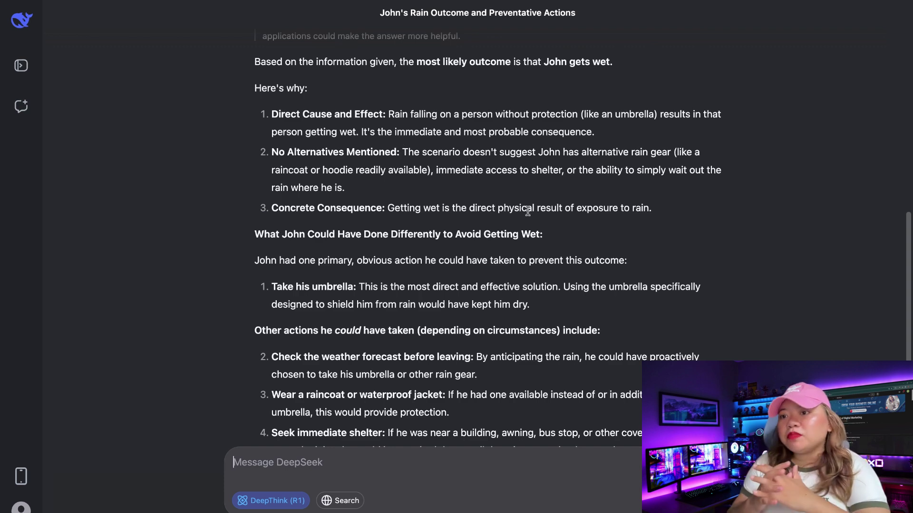
# Step: Scroll down the umbrella answer to its 'In summary' paragraph and response action icons
pyautogui.scroll(-1, 589, 224)
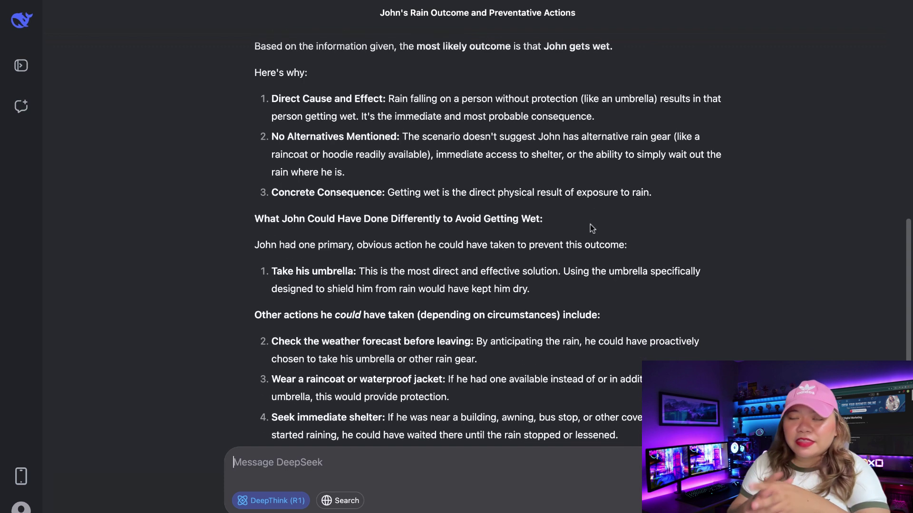
pyautogui.scroll(-5, 591, 229)
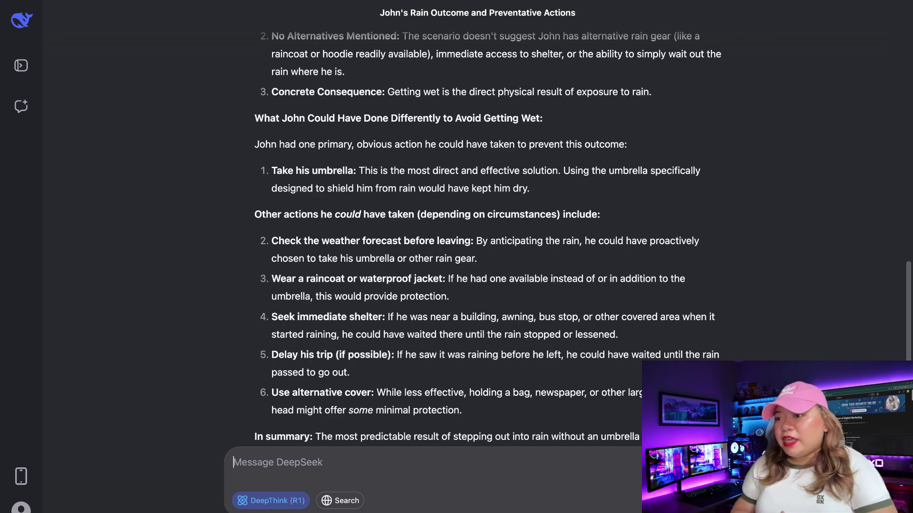
pyautogui.scroll(-5, 584, 183)
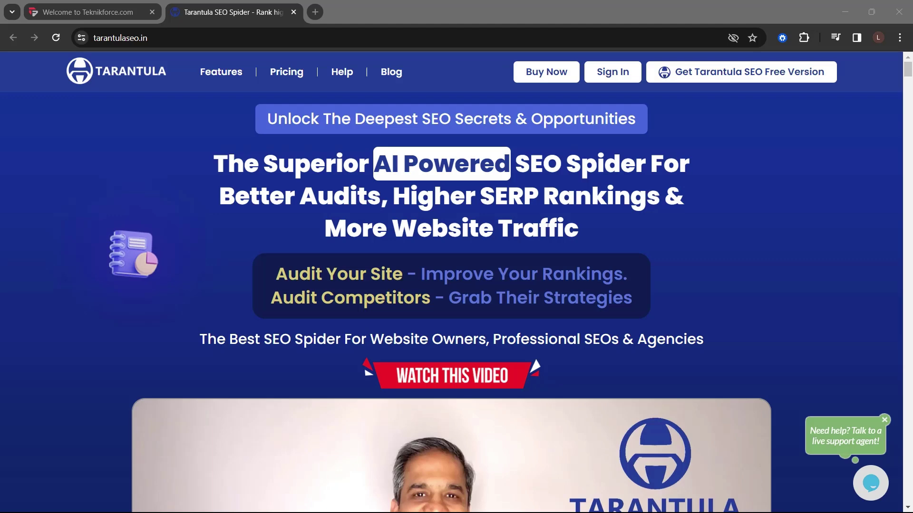
# Step: Scroll down tarantulaseo.in past the Bloggers, Companies, Marketers, Agencies and SEOs cards to 'Complete SEO Site Audit'
pyautogui.scroll(-10, 452, 303)
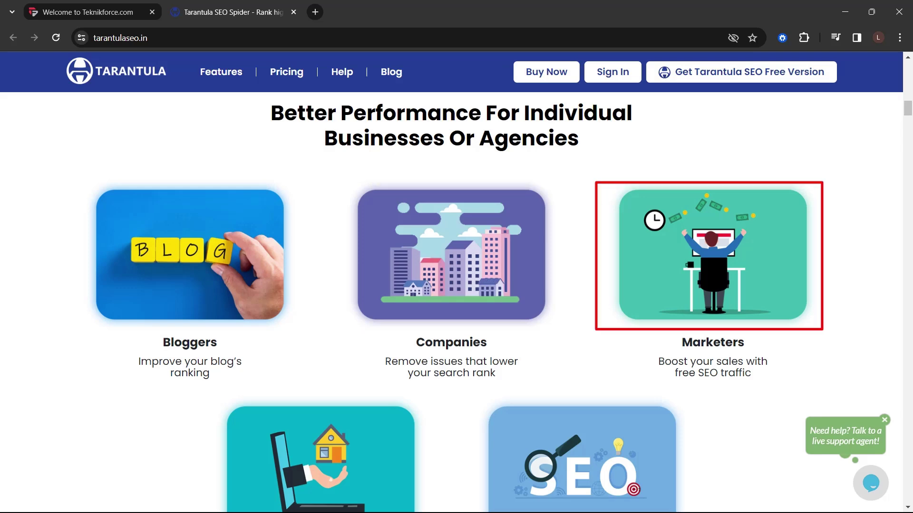
pyautogui.scroll(-3, 451, 303)
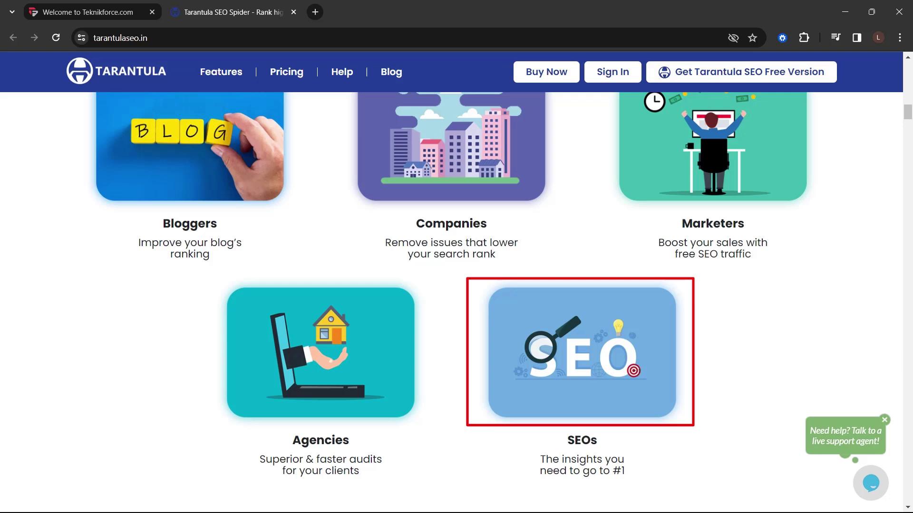
# Step: Scroll from the AI-enabled crawling section past Google APIs to 'Generate Sitemaps & Robots.txt With One-Click'
pyautogui.scroll(-5, 451, 302)
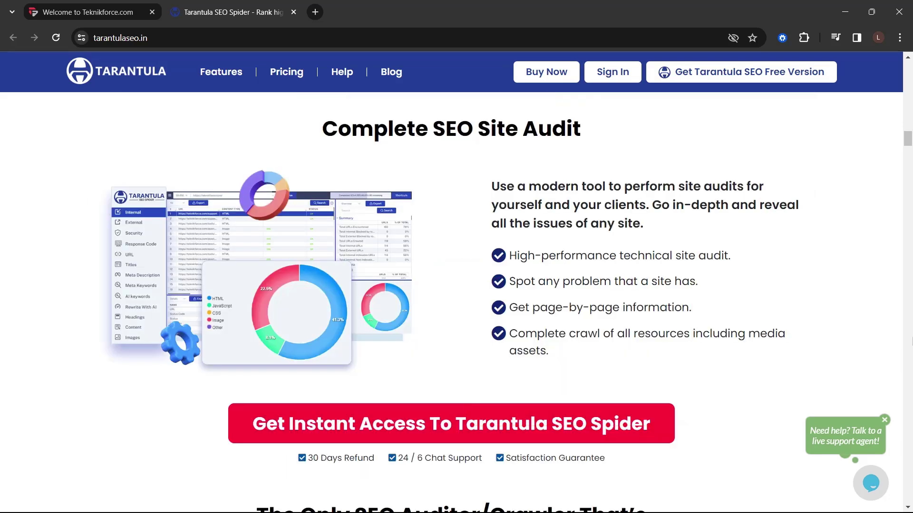
pyautogui.scroll(-7, 452, 302)
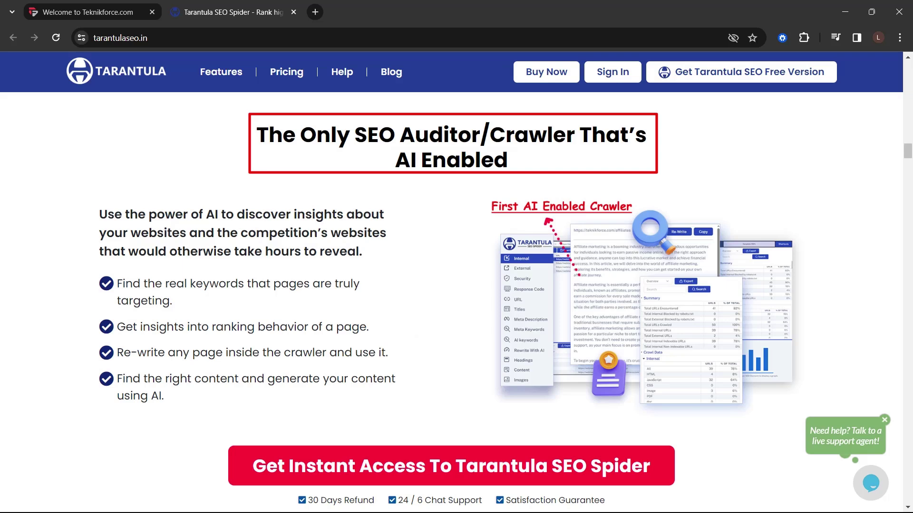
pyautogui.scroll(-7, 452, 303)
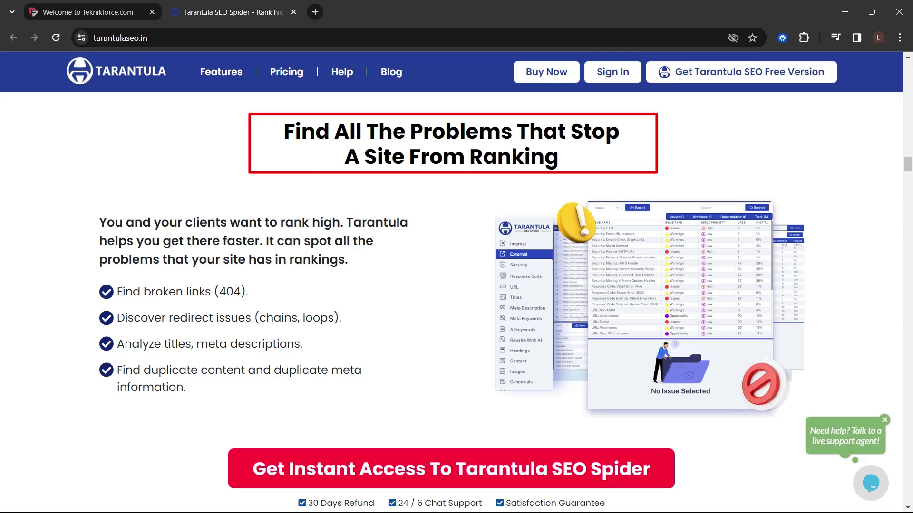
pyautogui.scroll(-7, 452, 302)
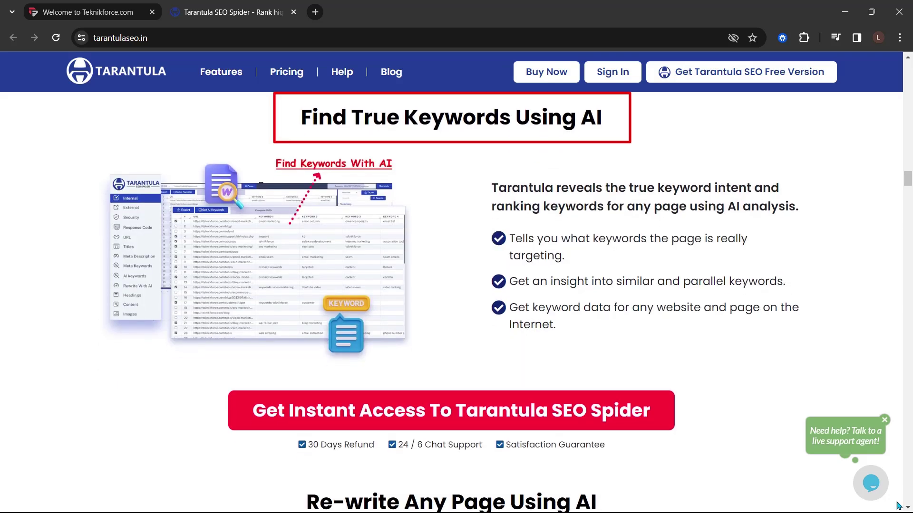
pyautogui.scroll(-7, 452, 303)
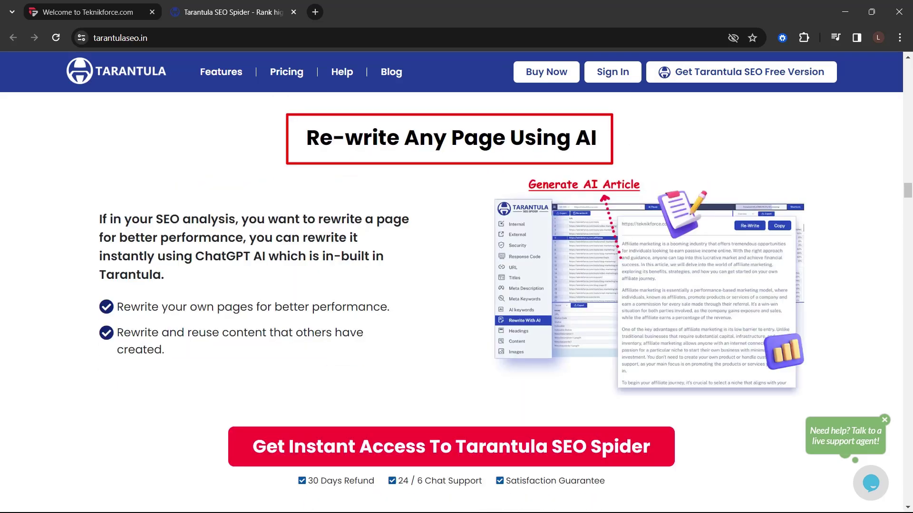
pyautogui.scroll(-7, 451, 302)
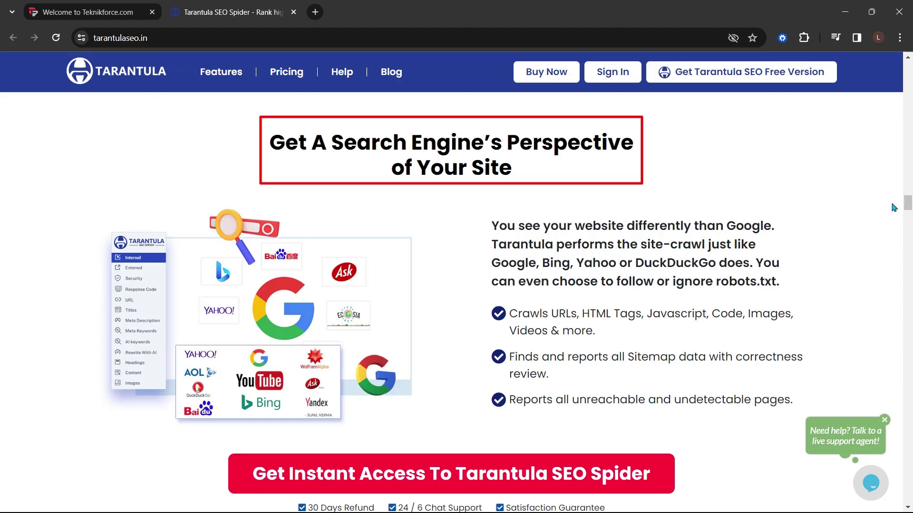
pyautogui.scroll(-7, 452, 302)
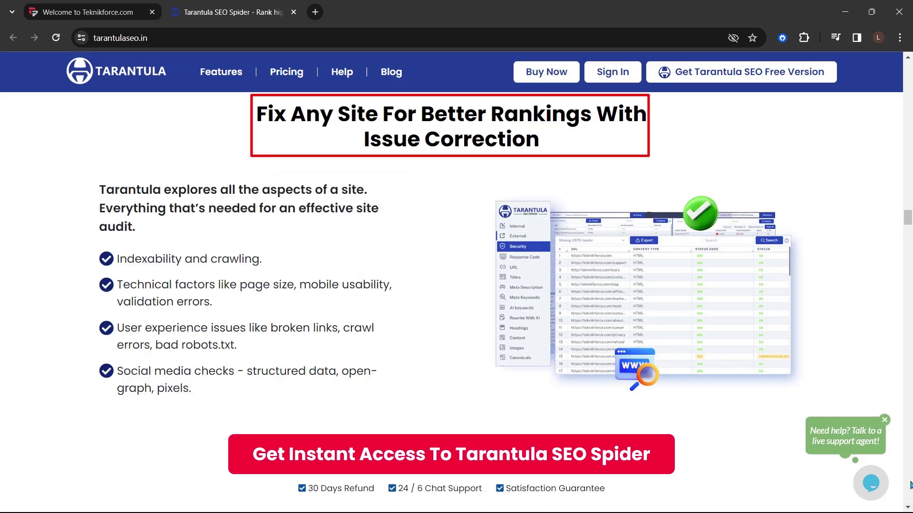
pyautogui.scroll(-7, 911, 485)
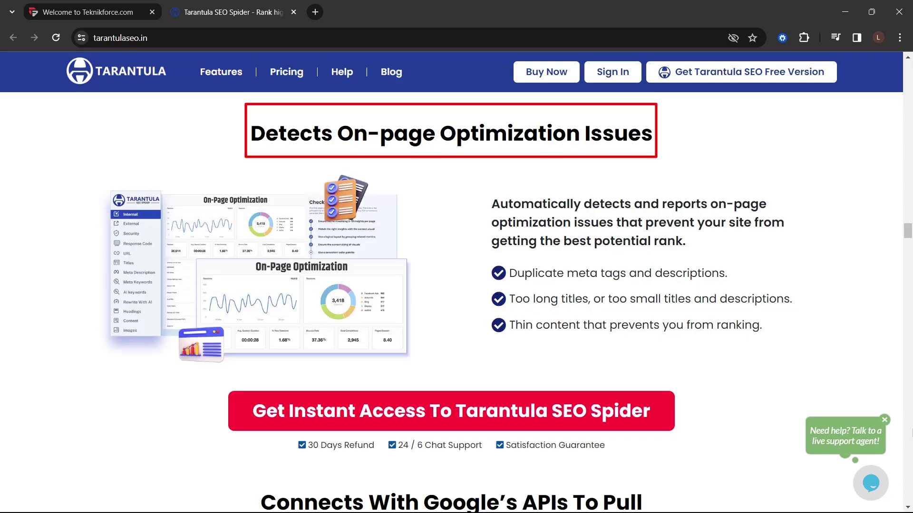
pyautogui.scroll(-7, 908, 508)
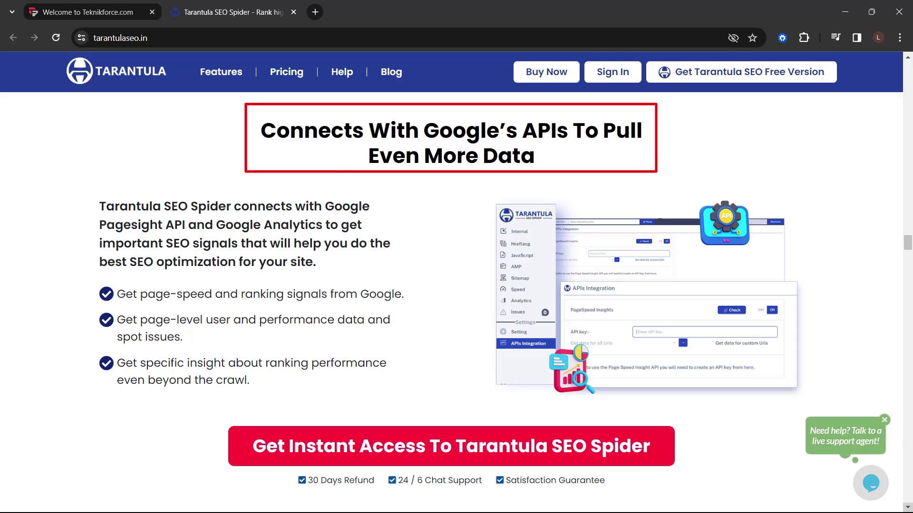
pyautogui.scroll(-7, 451, 285)
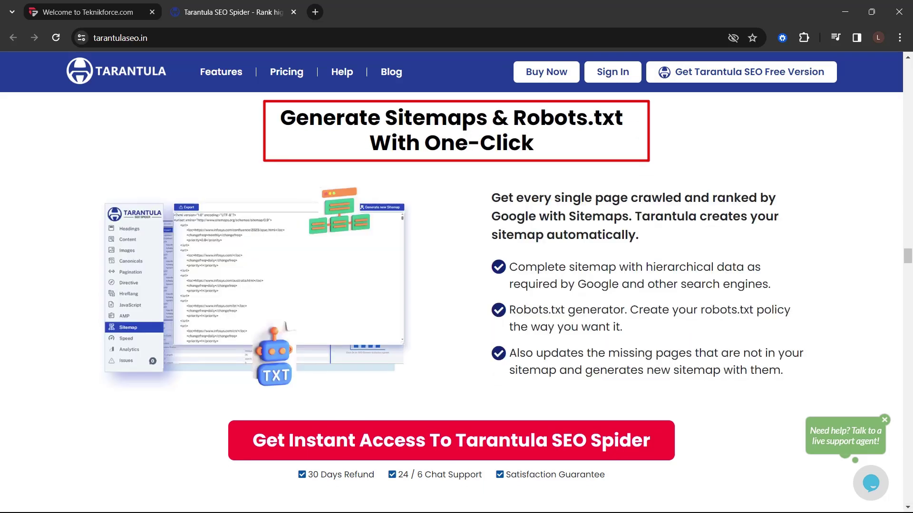
# Step: Skim Site Visualizer, On-Page SEO Analyzer and the demo video, then return to the homepage top
pyautogui.scroll(-7, 452, 285)
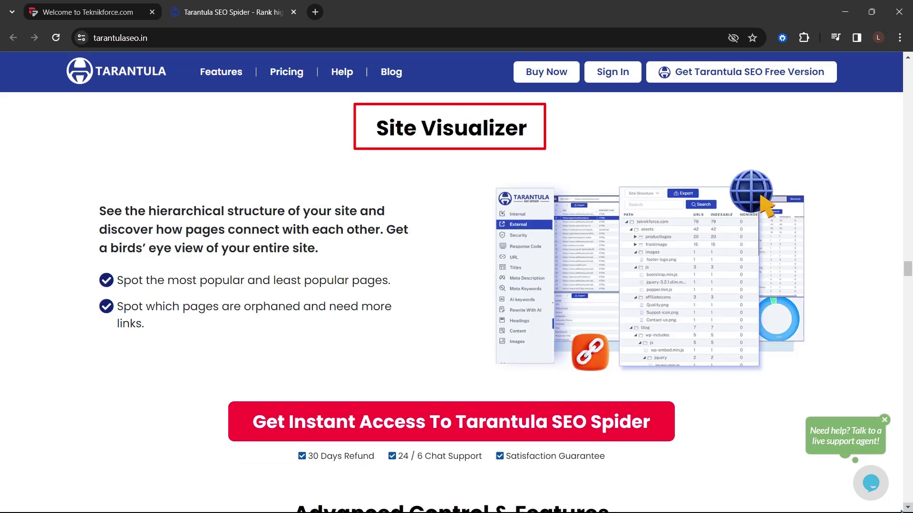
pyautogui.scroll(-7, 452, 286)
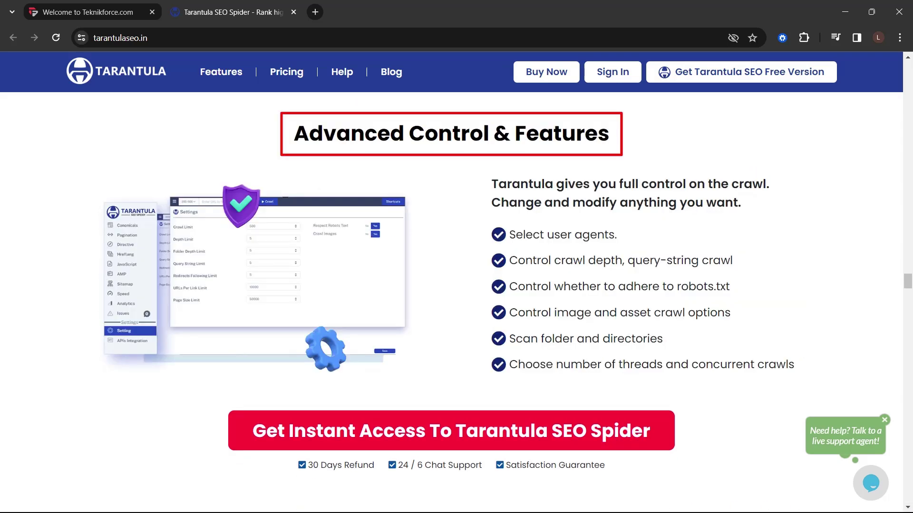
pyautogui.scroll(-7, 908, 509)
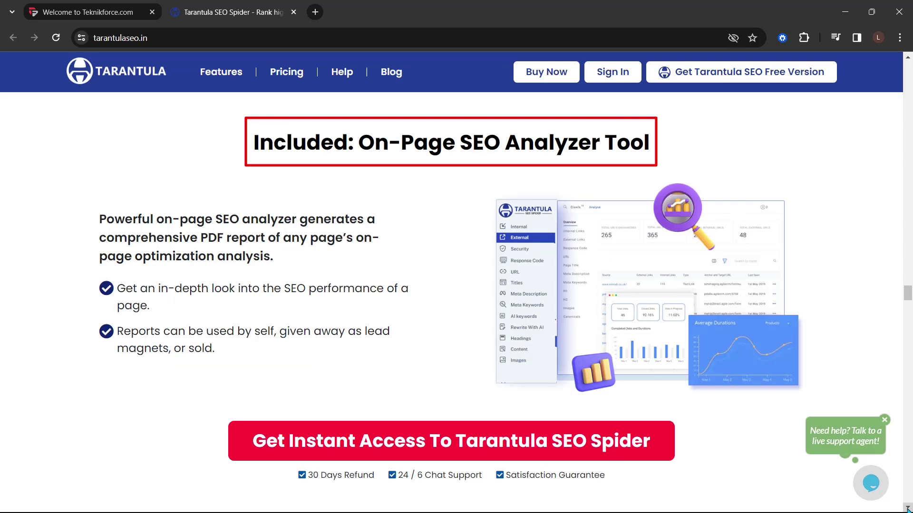
pyautogui.scroll(-7, 907, 509)
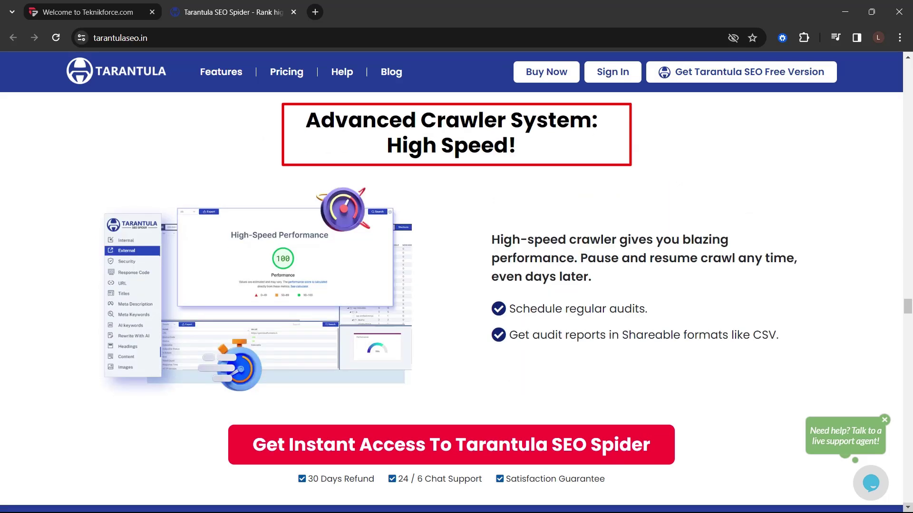
pyautogui.scroll(-10, 907, 509)
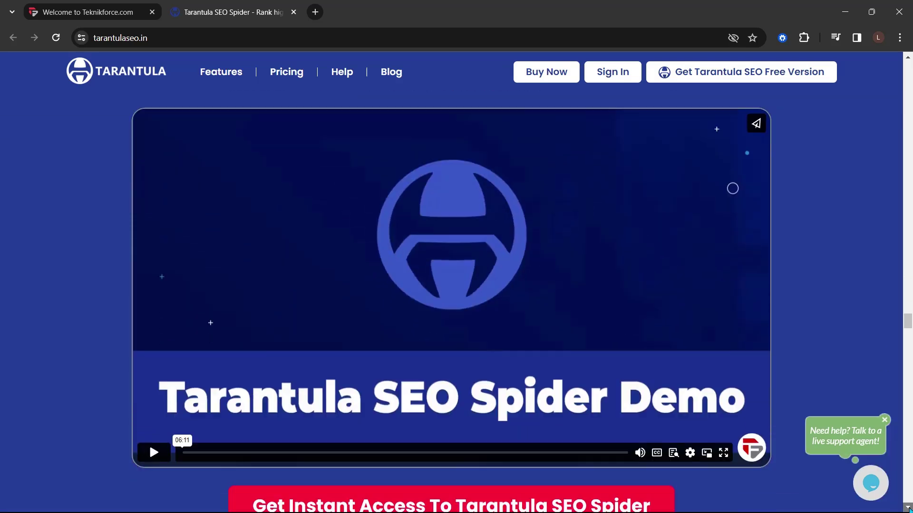
pyautogui.scroll(-8, 907, 509)
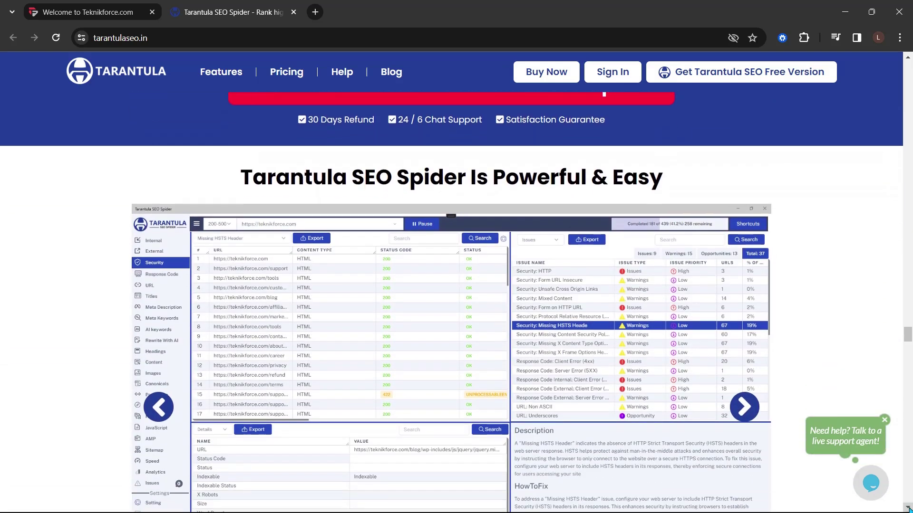
pyautogui.press('Home')
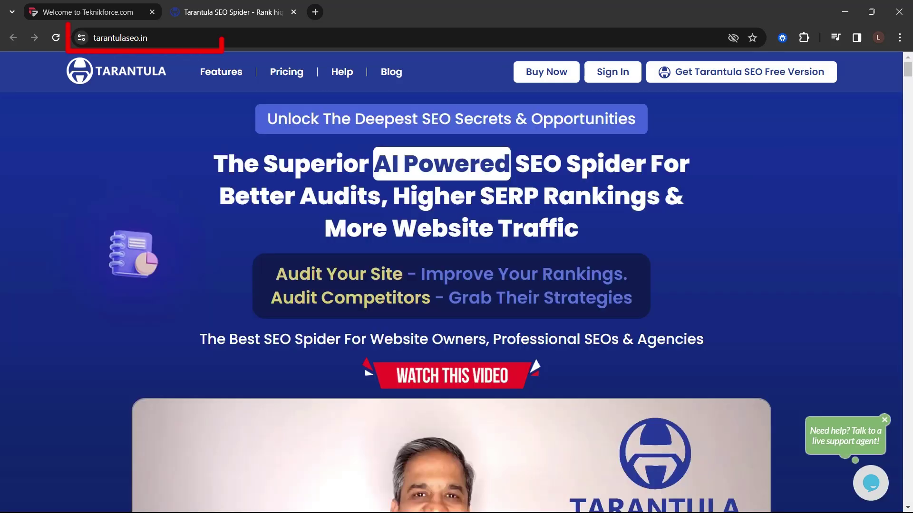